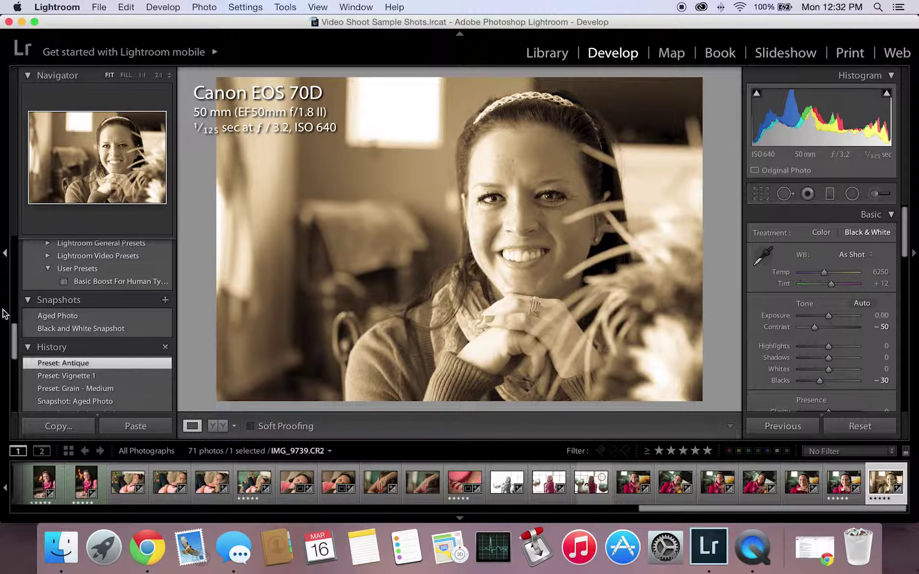
# Show the Black and White Snapshot look, then switch to the Aged Photo snapshot.
pyautogui.click(103, 329)
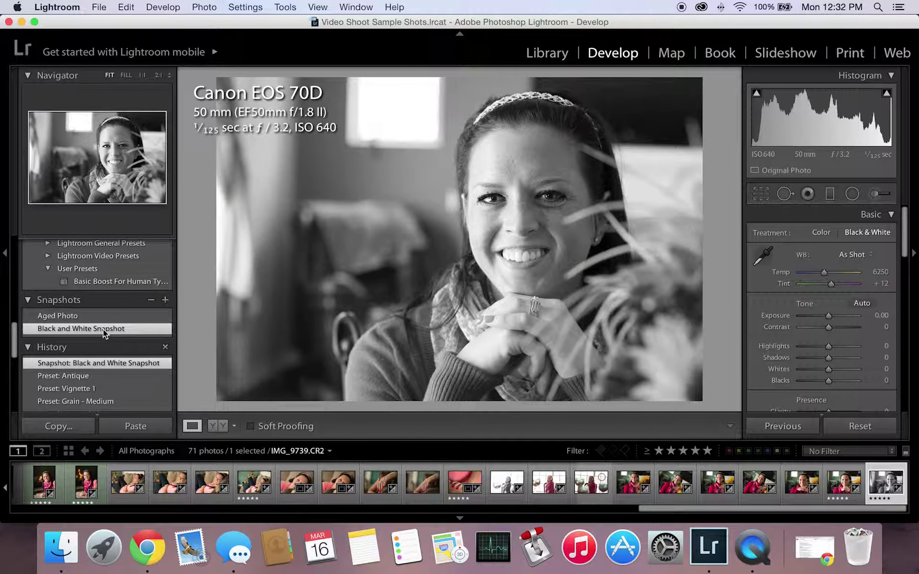
pyautogui.click(82, 316)
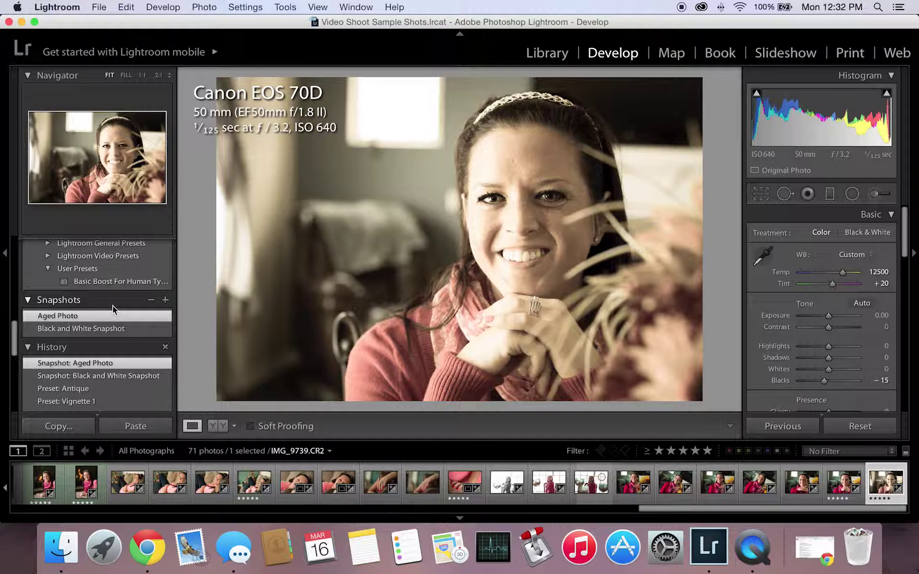
# Apply the Cross Process 2 colour preset and the Vignette 2 effect preset.
pyautogui.scroll(10, 90, 287)
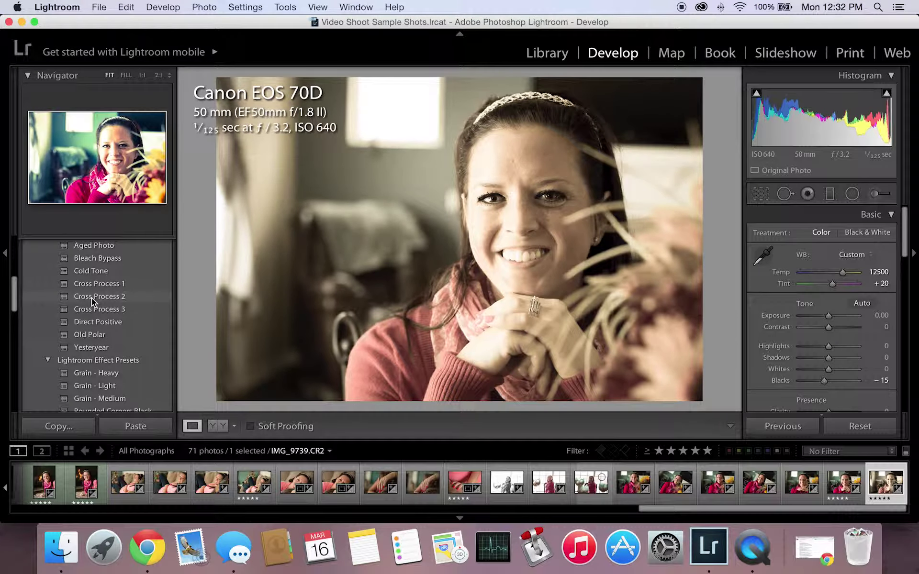
pyautogui.scroll(1, 91, 300)
pyautogui.click(122, 310)
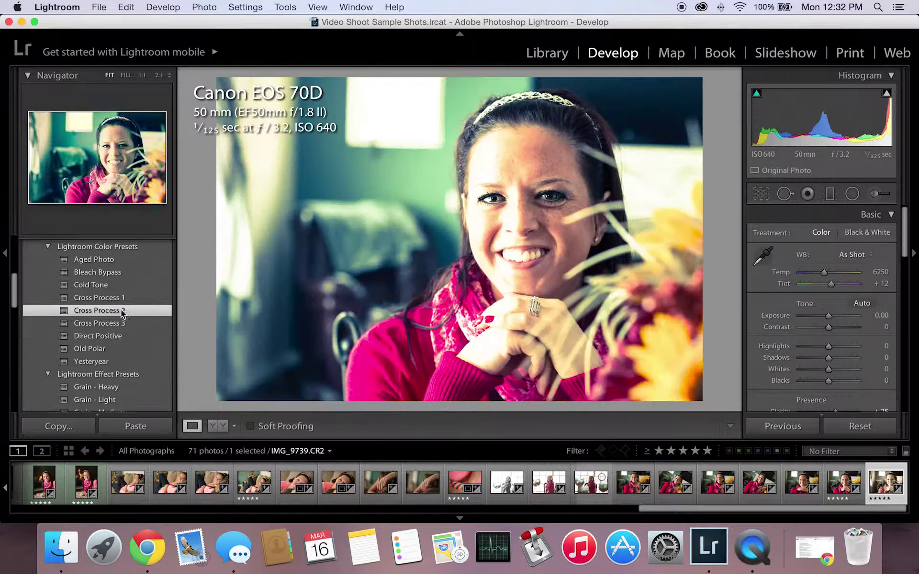
pyautogui.scroll(-10, 96, 326)
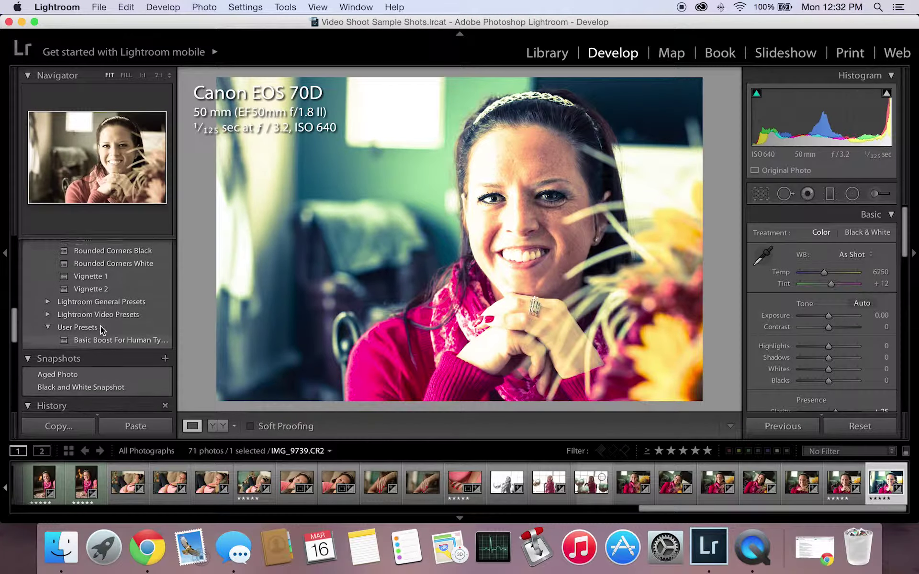
pyautogui.scroll(3, 100, 329)
pyautogui.click(94, 352)
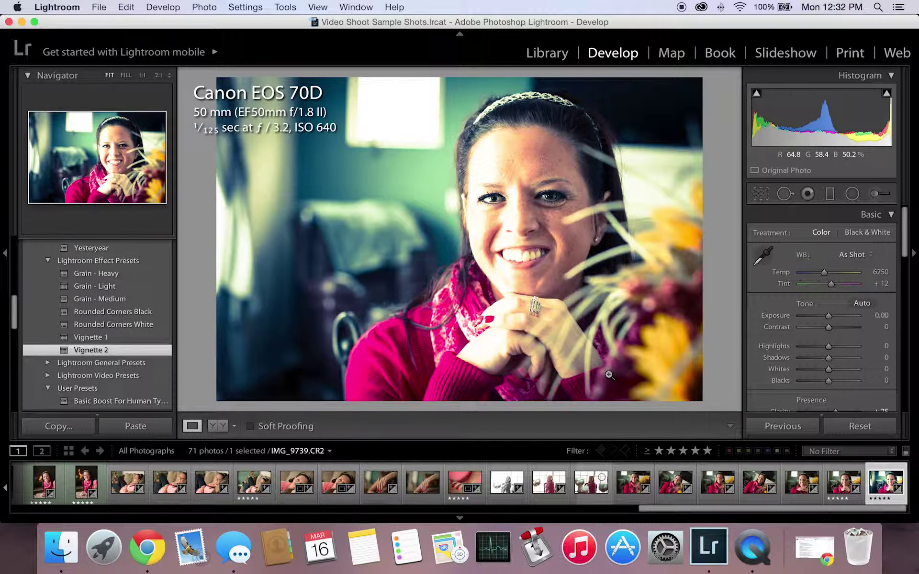
# Start a new snapshot from the Snapshots panel's + button.
pyautogui.scroll(-5, 149, 310)
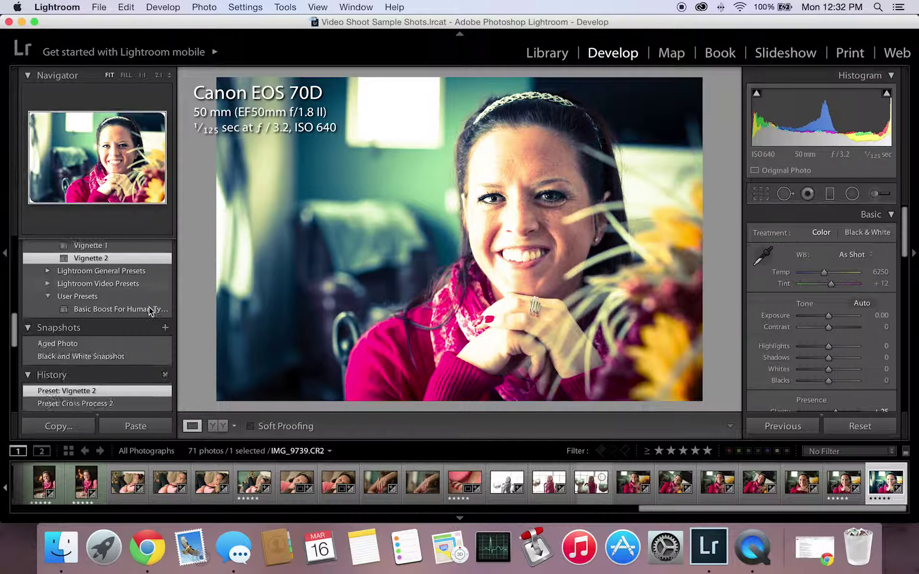
pyautogui.scroll(-2, 148, 307)
pyautogui.click(166, 286)
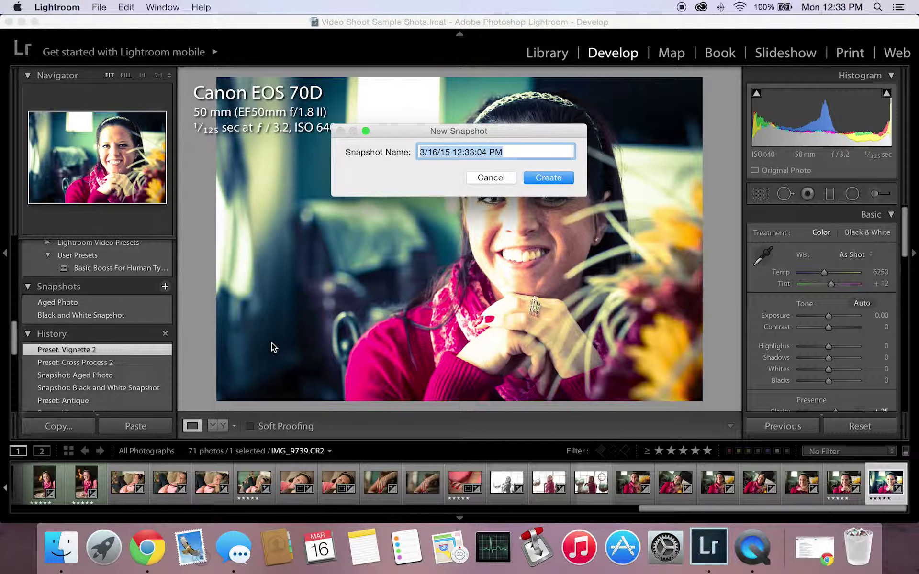
# Name the new snapshot 'Over Processed Photo' and create it.
pyautogui.write('Over Proe')
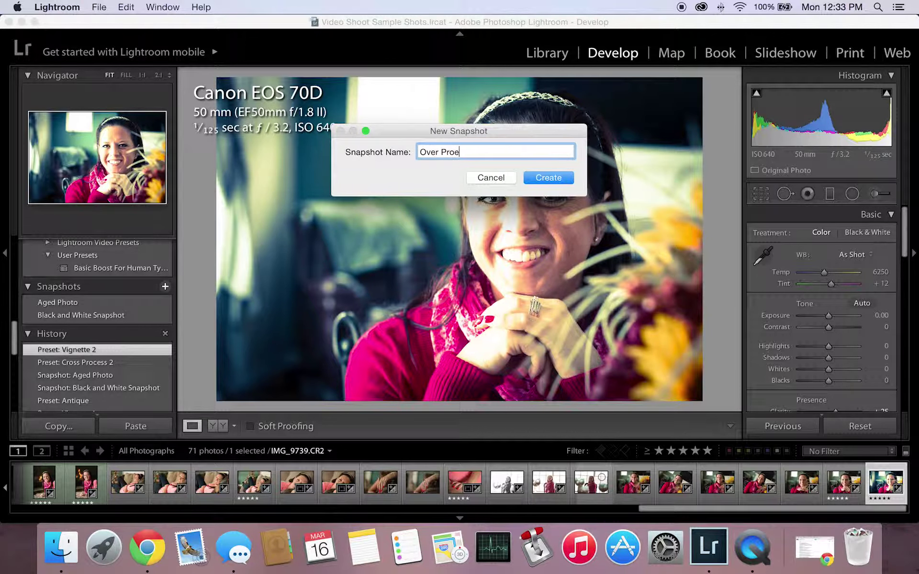
pyautogui.press('BackSpace')
pyautogui.write('cessed Photo')
pyautogui.press('Return')
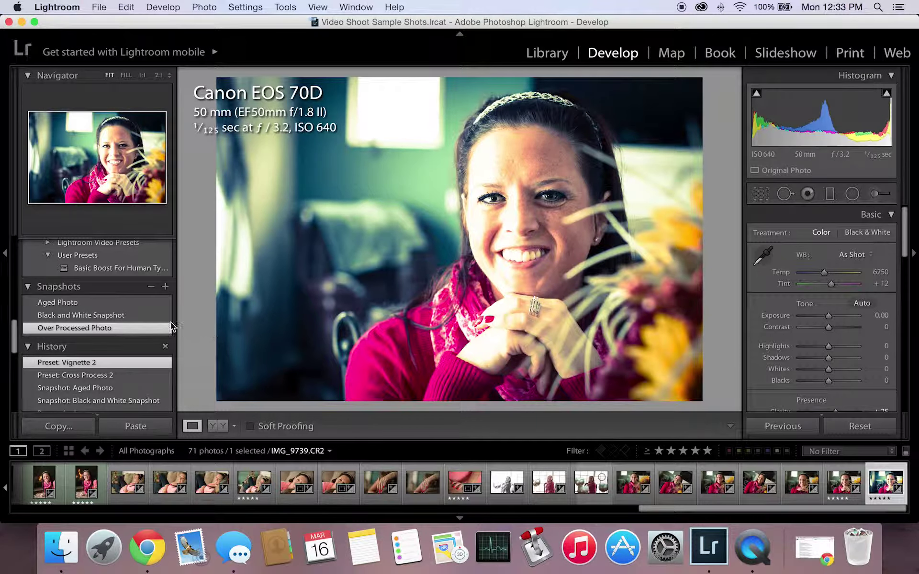
# Cycle through Black and White, Aged Photo and Over Processed Photo snapshots, ending on Aged Photo.
pyautogui.click(122, 316)
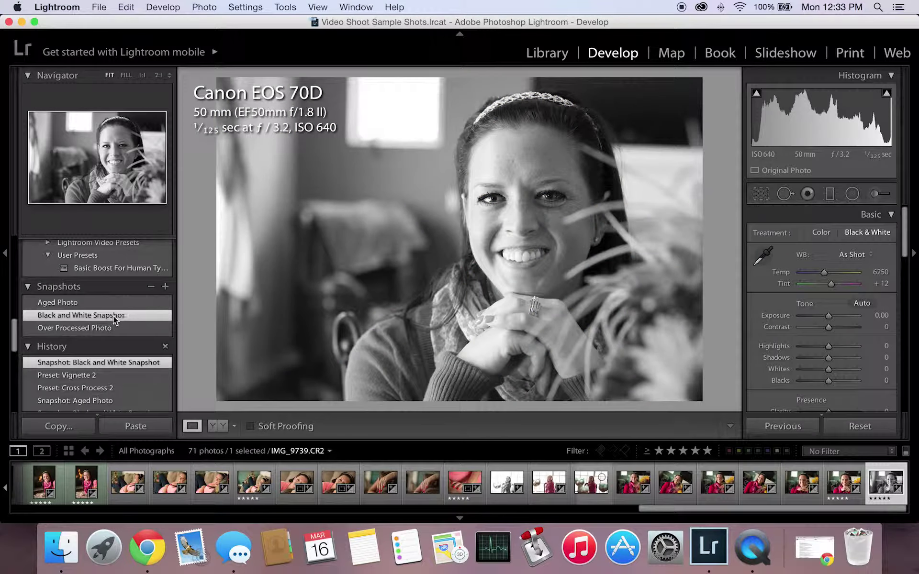
pyautogui.click(70, 303)
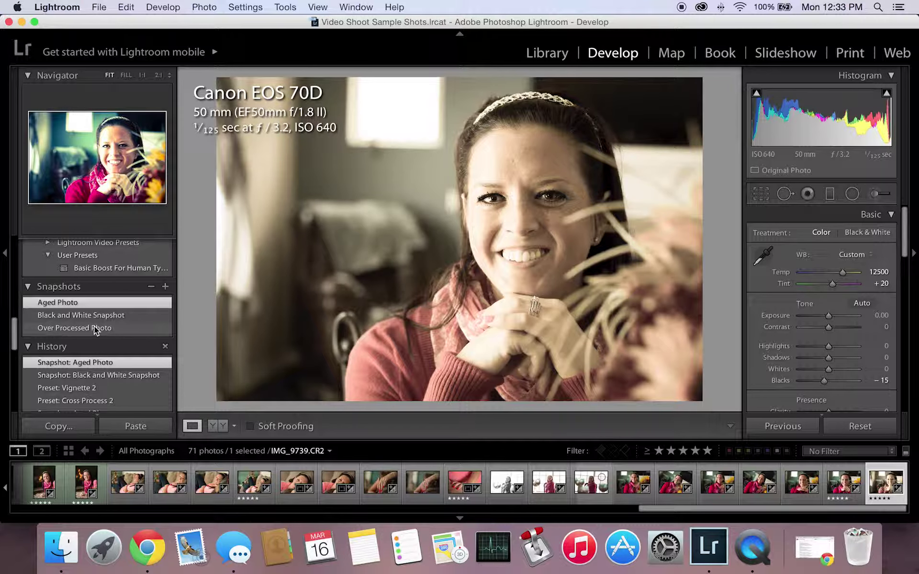
pyautogui.click(94, 327)
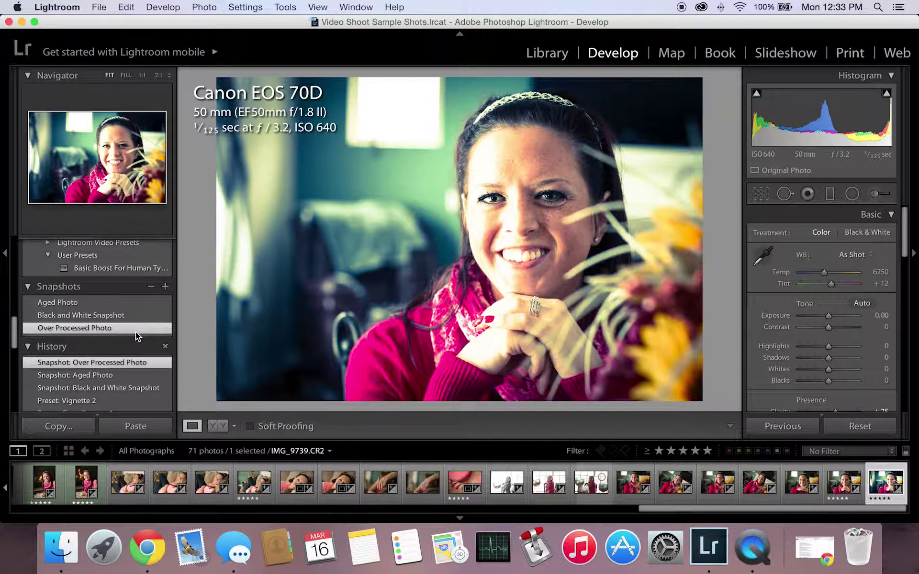
pyautogui.click(43, 301)
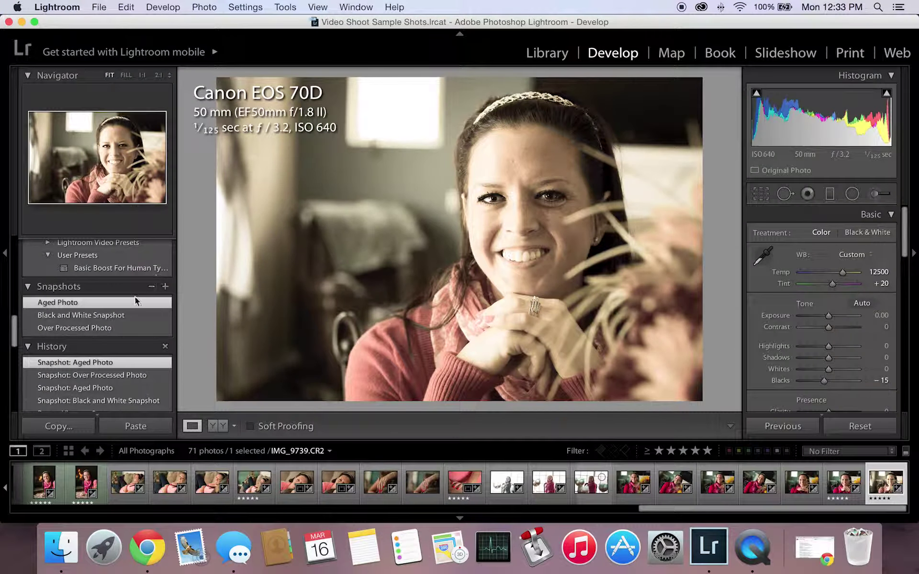
# Delete the Over Processed Photo snapshot via its context menu.
pyautogui.rightClick(74, 327)
pyautogui.click(95, 357)
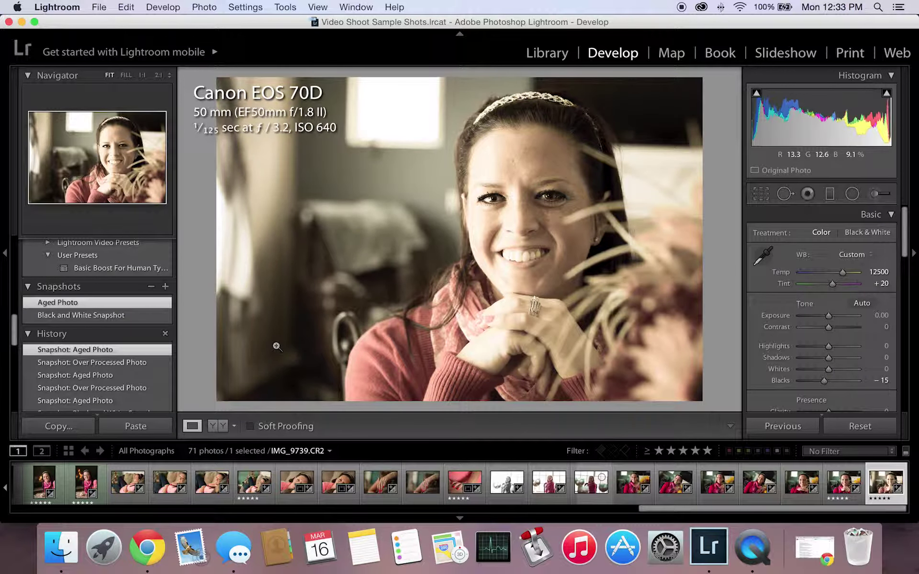
# Enable Profile Corrections and Remove Chromatic Aberration in Lens Corrections.
pyautogui.scroll(-1, 874, 331)
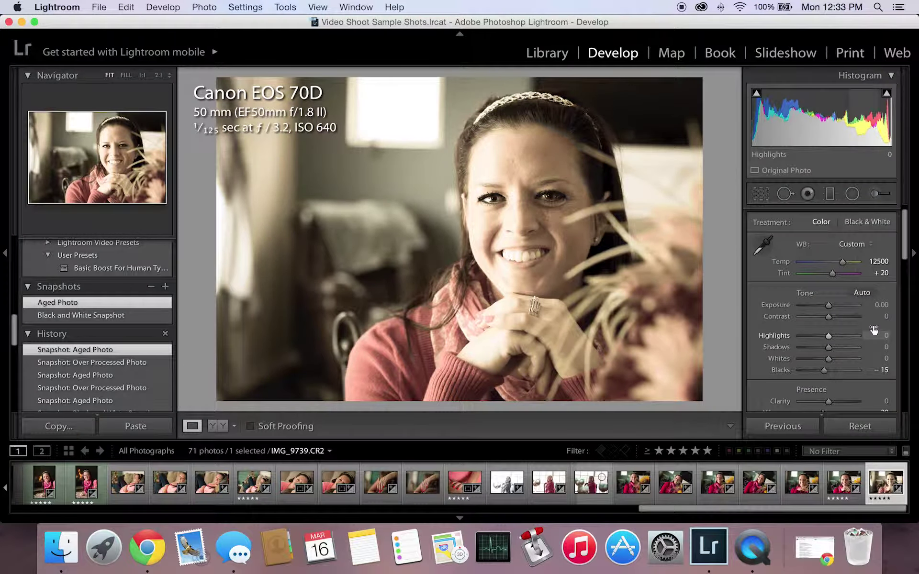
pyautogui.scroll(-2, 862, 330)
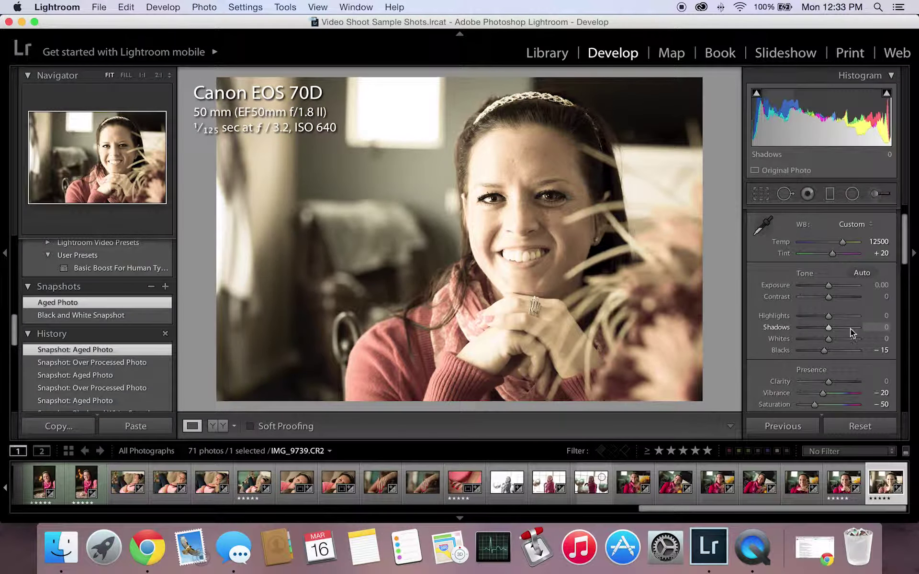
pyautogui.scroll(-15, 851, 329)
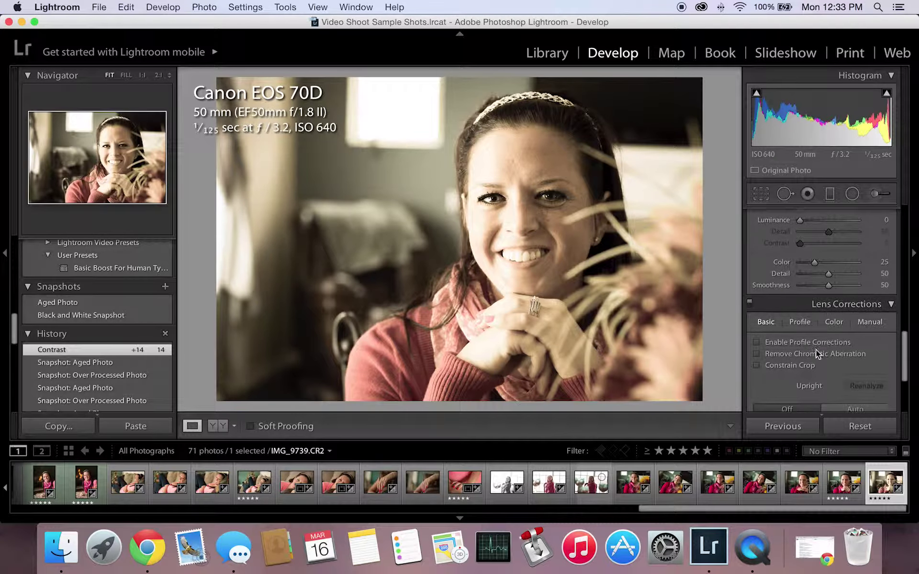
pyautogui.click(809, 338)
pyautogui.click(822, 349)
# Raise Luminance noise reduction in the Detail panel to 100.
pyautogui.scroll(-5, 833, 352)
pyautogui.scroll(8, 834, 348)
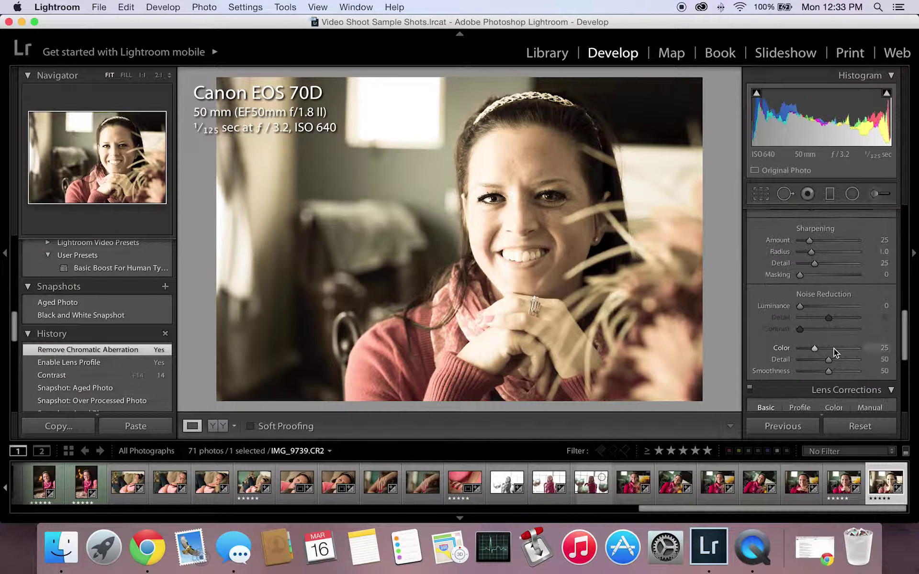
pyautogui.moveTo(809, 311); pyautogui.dragTo(869, 302)
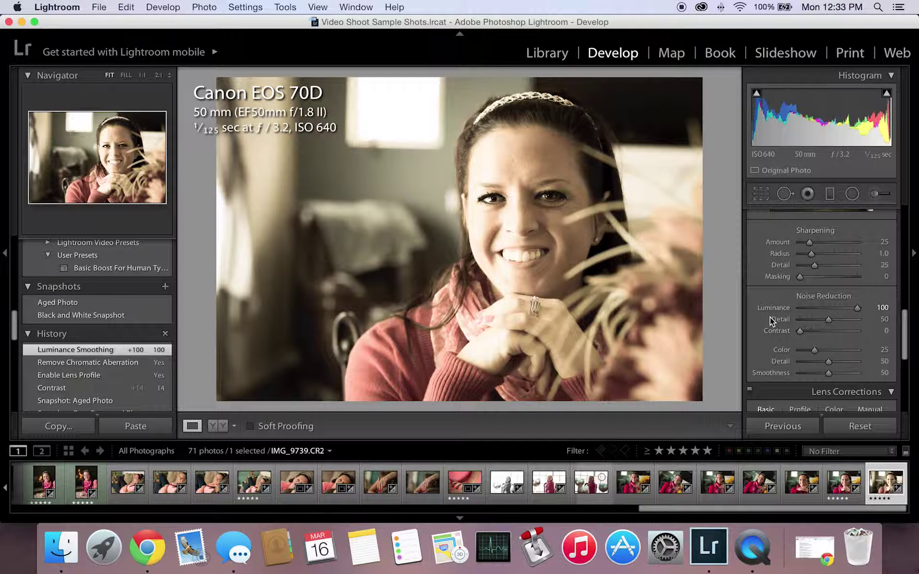
# Update the Aged Photo snapshot with the current contrast, lens and noise-reduction settings.
pyautogui.rightClick(52, 307)
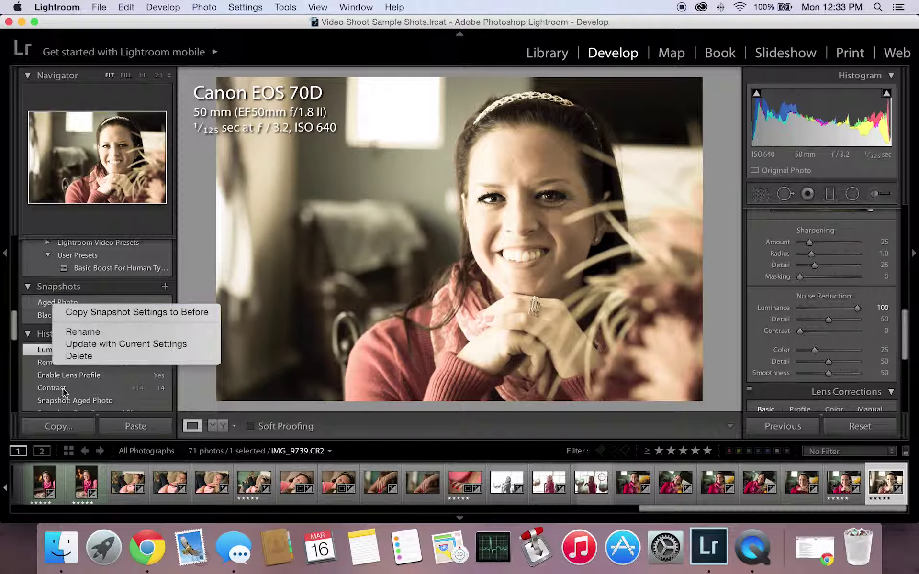
pyautogui.click(154, 346)
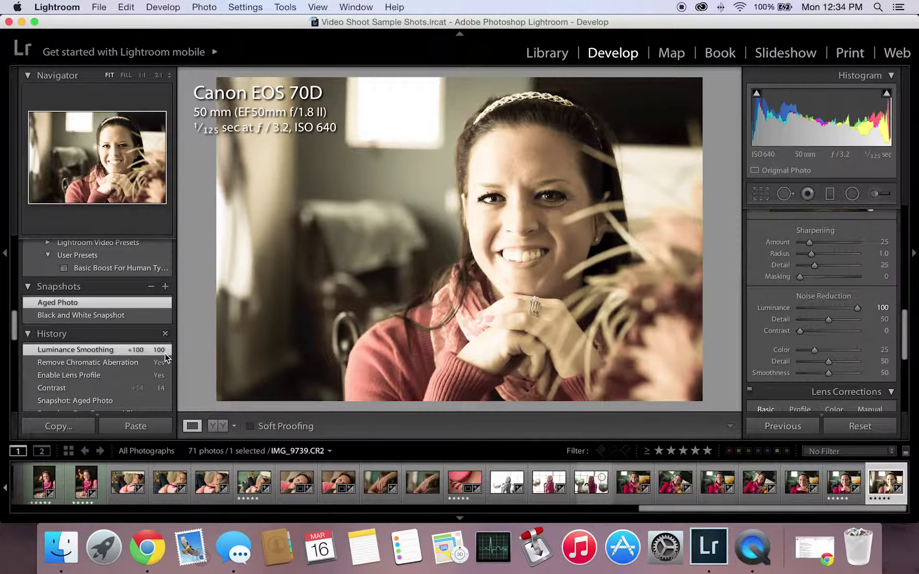
# Undo the Aged Photo snapshot update and the Luminance 100 change with Cmd+Z twice.
pyautogui.press('super+z')
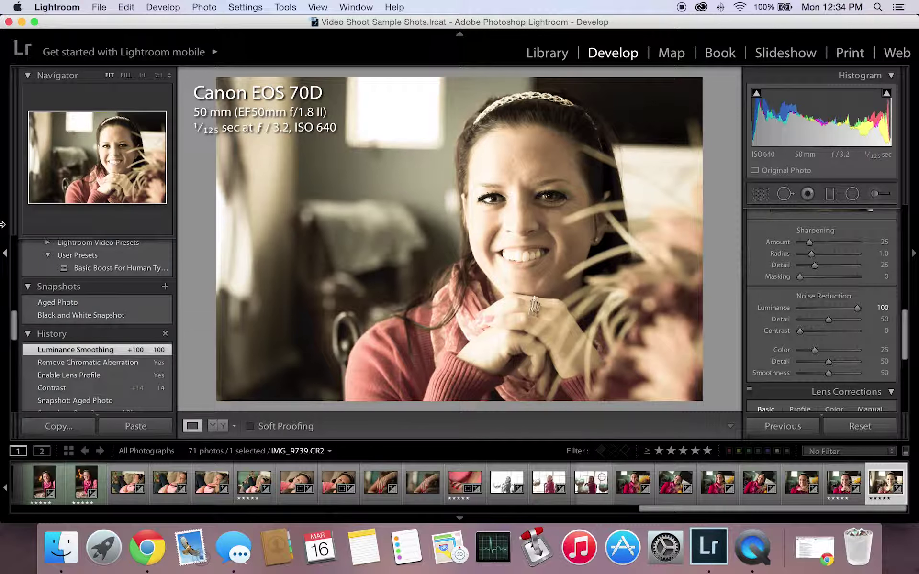
pyautogui.press('super+z')
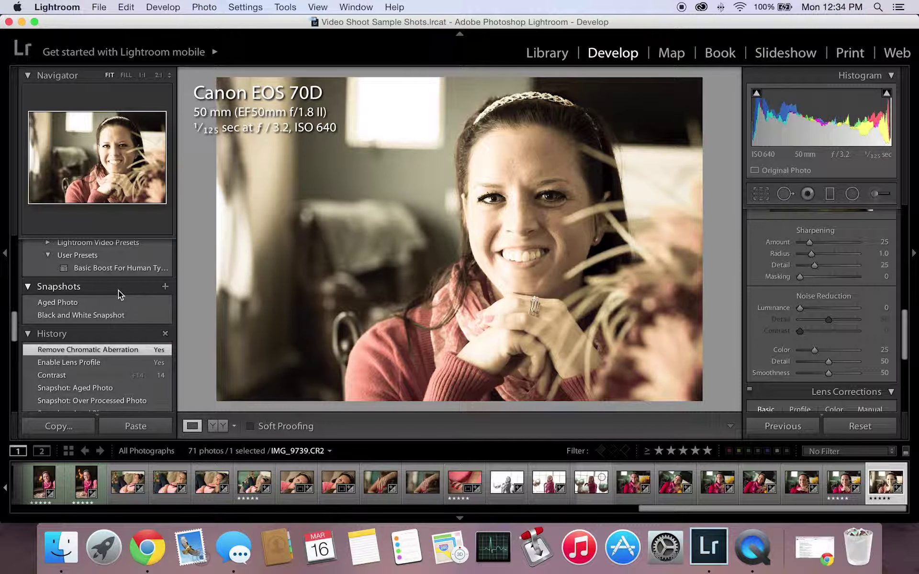
# Switch between Black and White Snapshot and Aged Photo, finishing on Black and White.
pyautogui.scroll(3, 117, 325)
pyautogui.scroll(8, 102, 353)
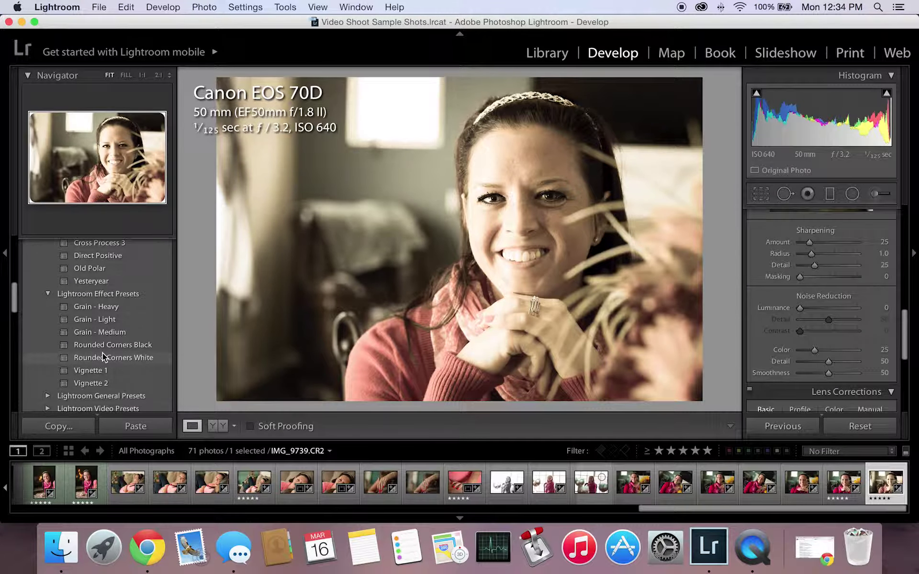
pyautogui.scroll(-8, 103, 353)
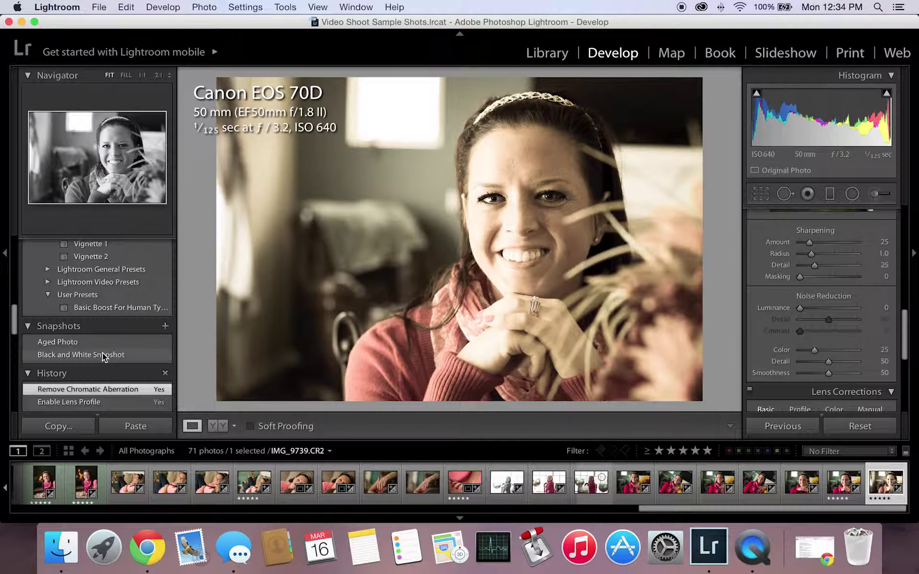
pyautogui.click(101, 352)
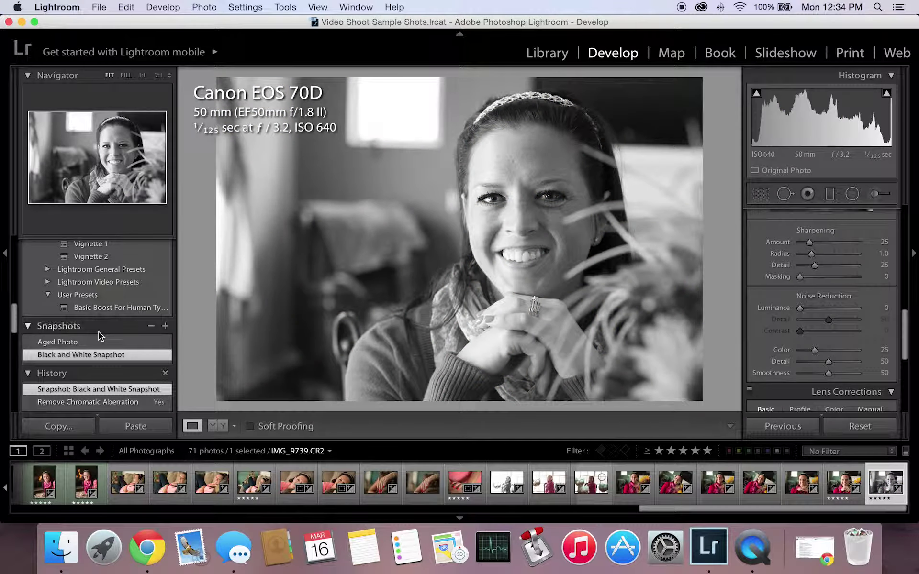
pyautogui.click(85, 344)
pyautogui.click(93, 355)
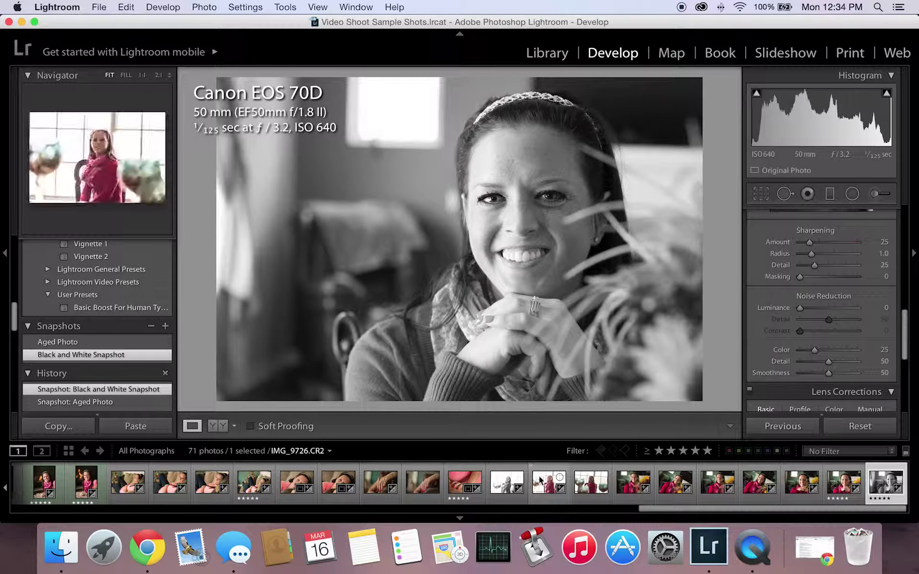
pyautogui.scroll(2, 431, 486)
# Load the couch photo IMG_9738.CR2 from the filmstrip into Develop.
pyautogui.click(326, 488)
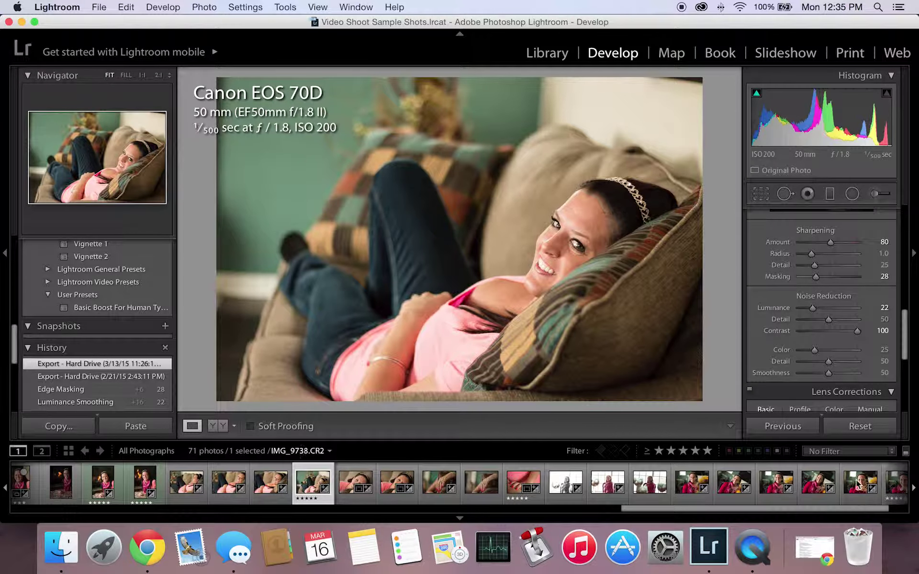
# Scroll the filmstrip toward the black-and-white portrait IMG_9739.CR2 at its right end.
pyautogui.scroll(-2, 850, 483)
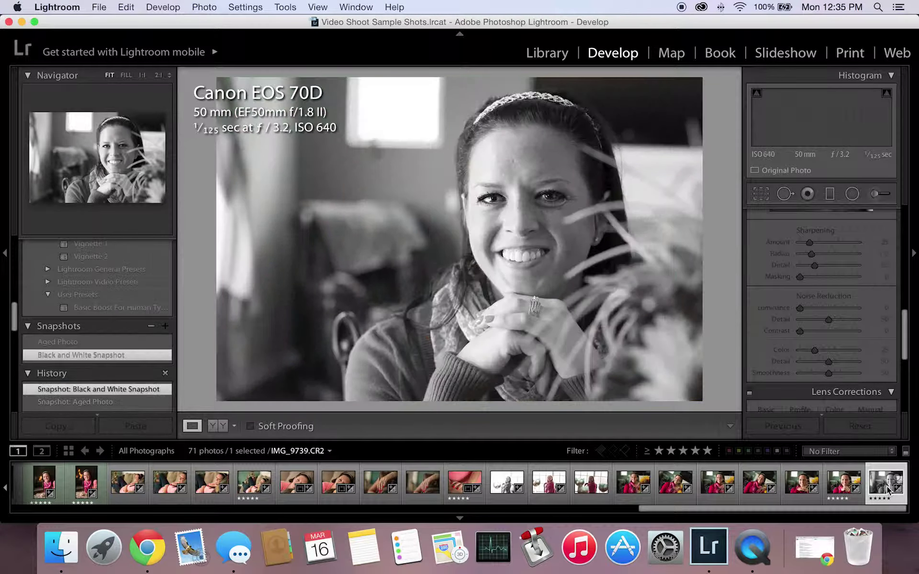